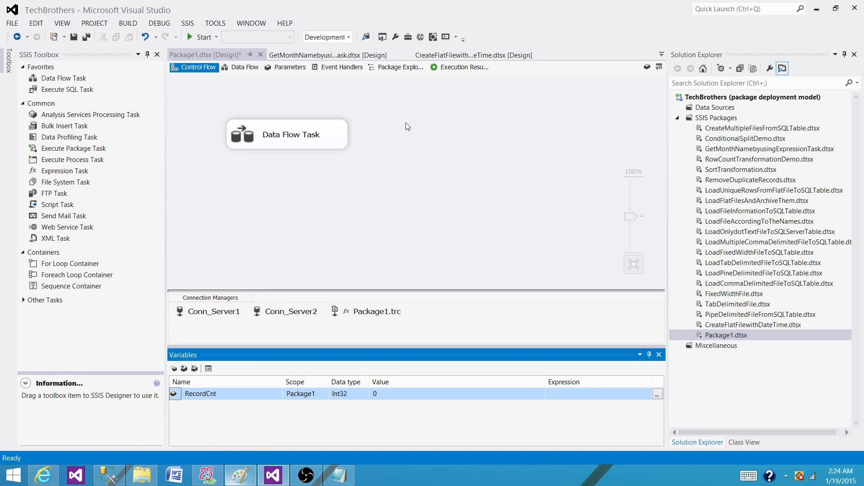
Step: Open the SSIS logging configuration for Package1
click(216, 72)
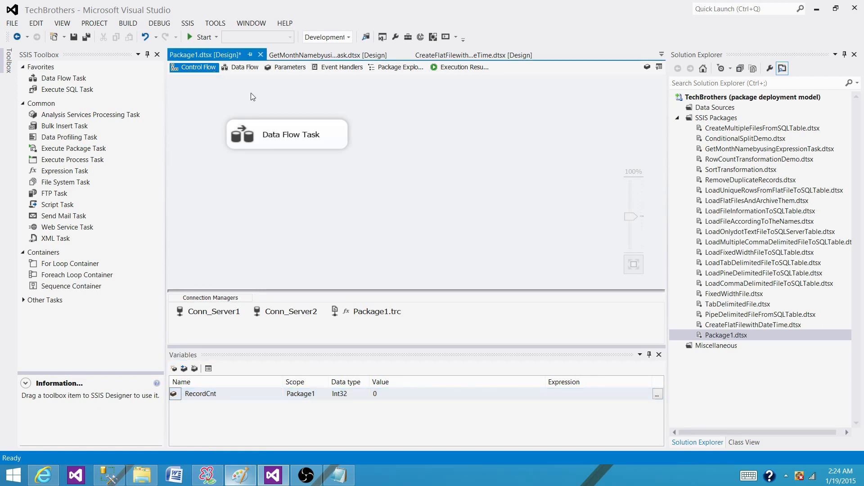
right_click(397, 121)
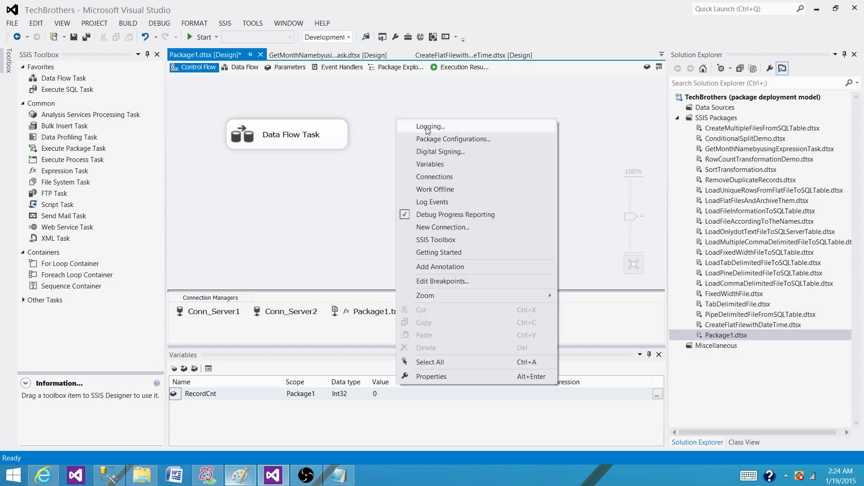
click(370, 104)
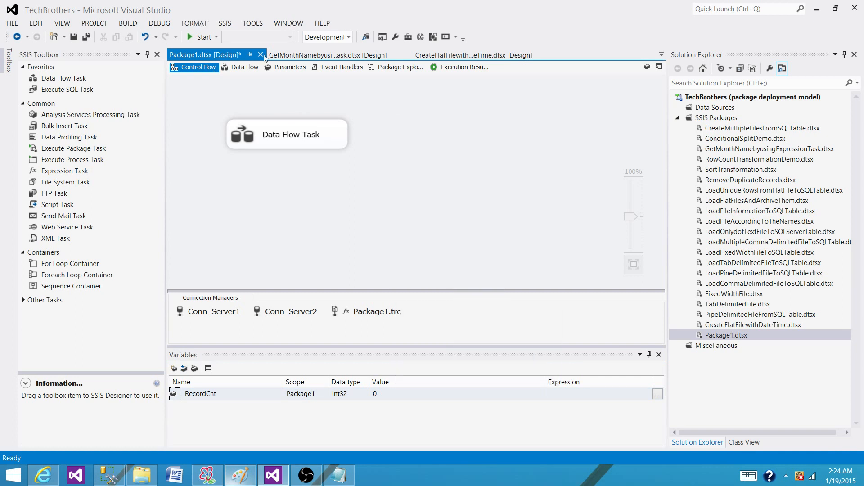
click(225, 25)
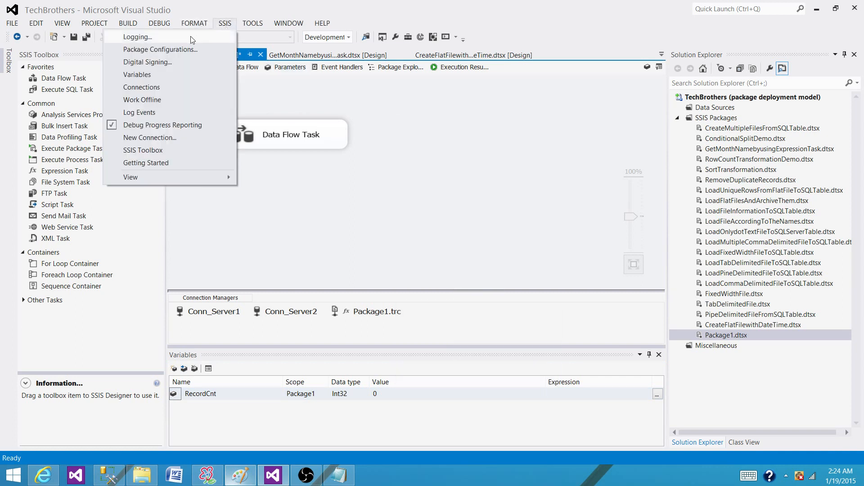
click(136, 38)
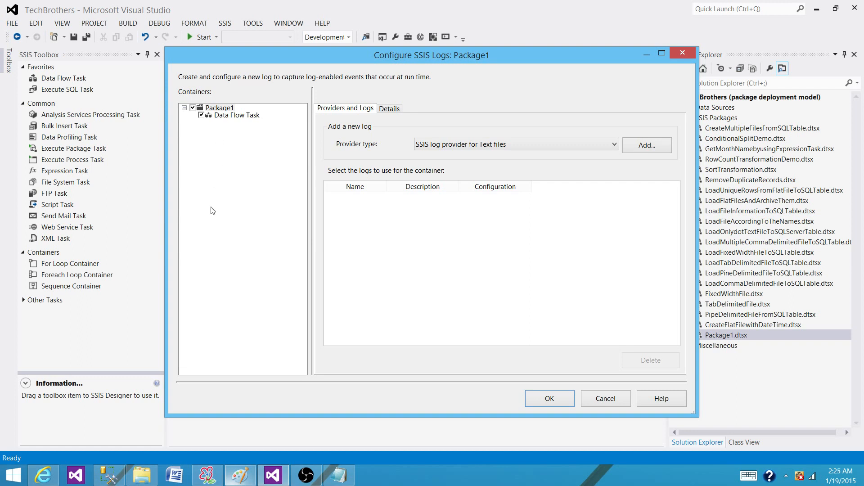
Step: Limit Package1's logged events to OnError, OnPostExecute, OnPostValidate, OnPreExecute, OnPreValidate, OnProgress and OnTaskFailed
click(389, 110)
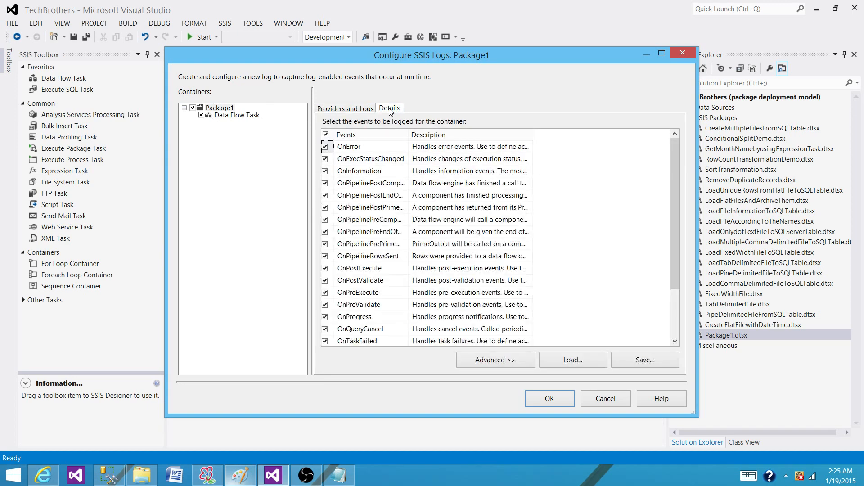
click(325, 134)
click(325, 135)
click(325, 147)
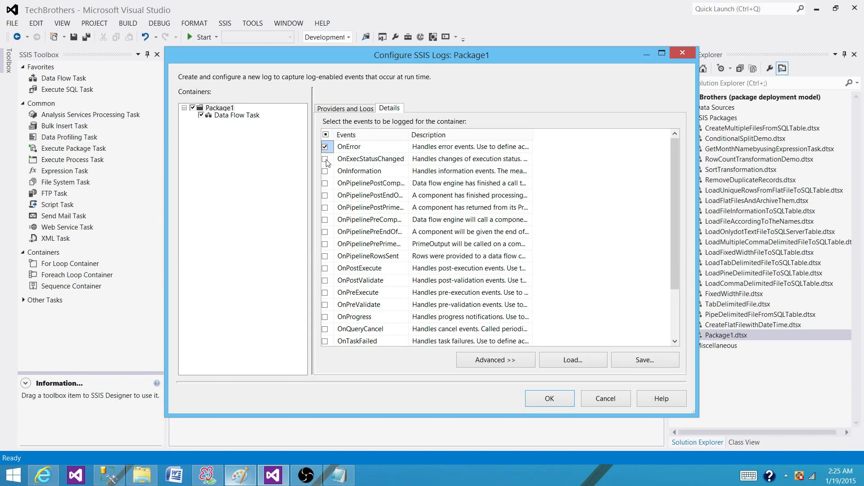
click(325, 268)
click(325, 281)
click(325, 293)
click(325, 305)
click(325, 317)
scroll(444, 263, down, 2)
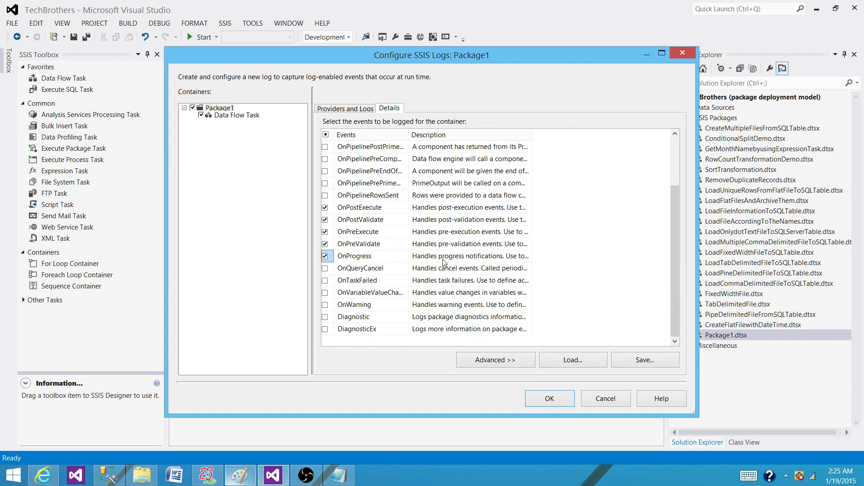
click(325, 281)
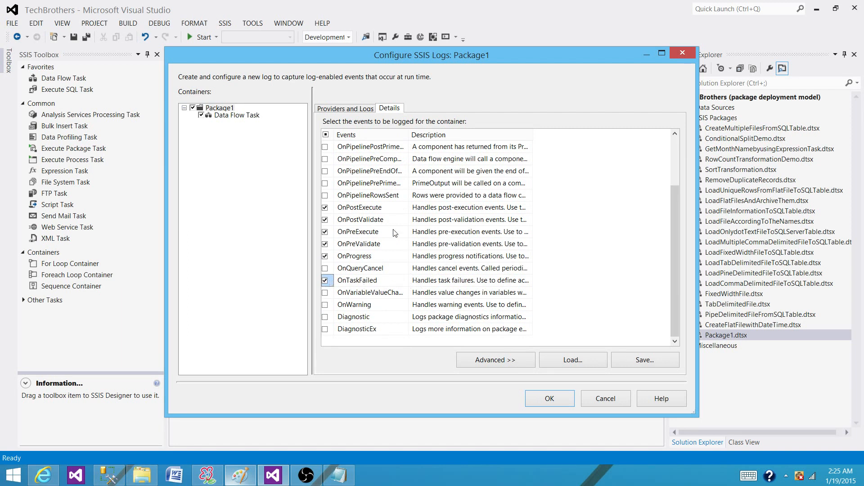
Step: Compare the loggable events of the Data Flow Task with those of Package1, widening the Events column to read the full names
click(244, 117)
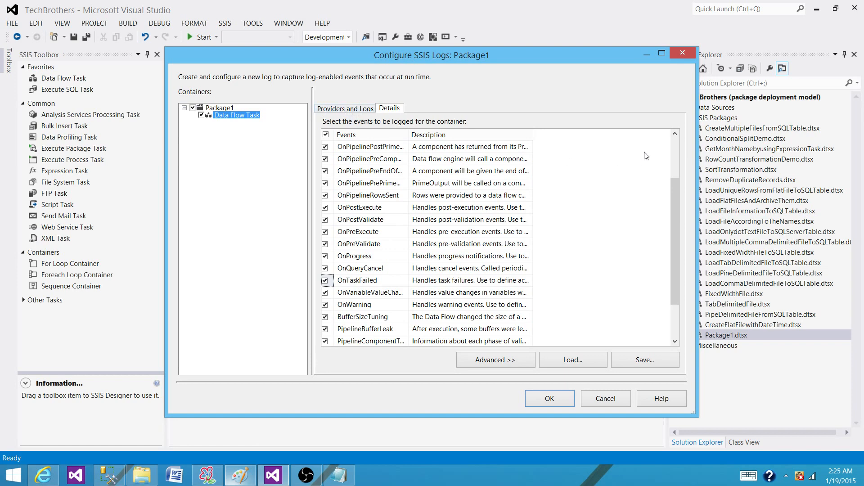
click(675, 137)
click(677, 143)
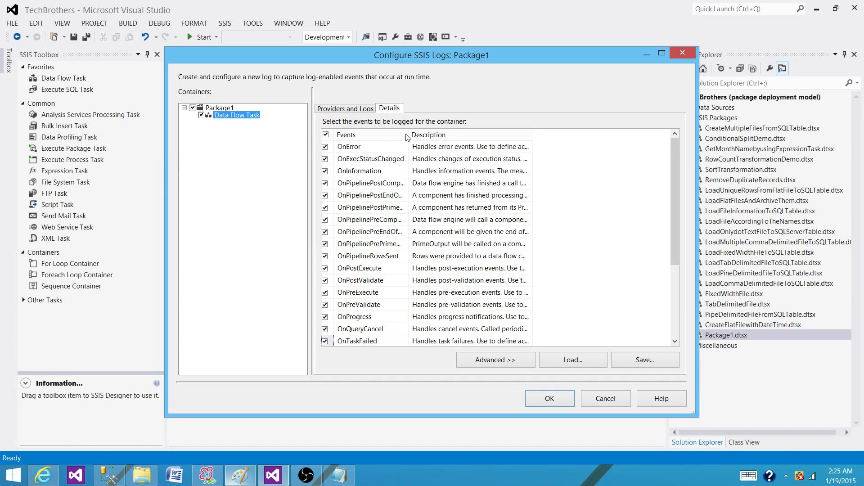
drag(408, 135, 454, 136)
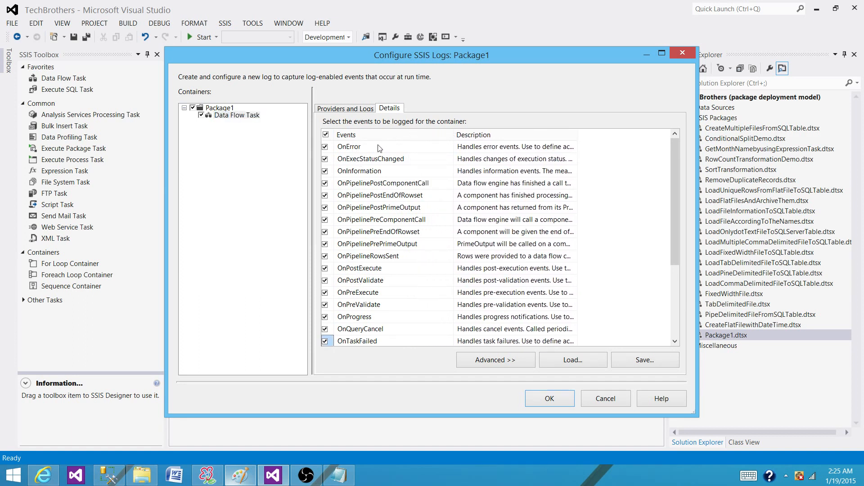
click(216, 109)
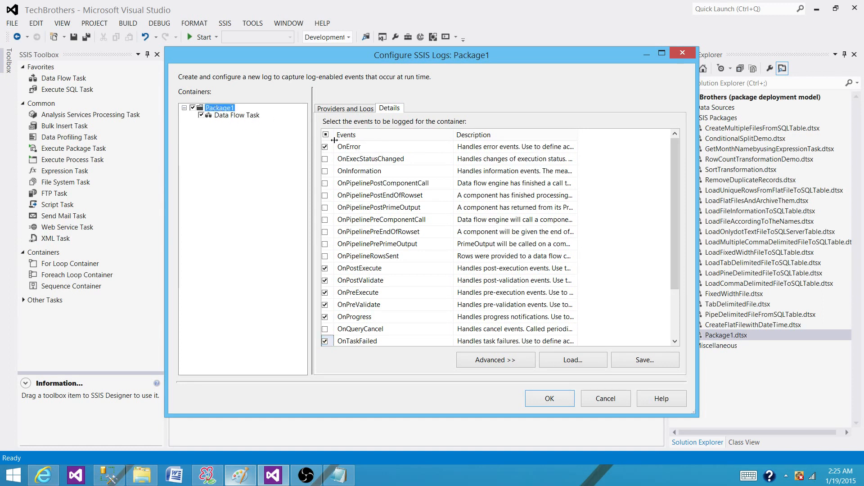
Step: Limit the Data Flow Task's logged events to OnError, OnPostExecute, OnPostValidate, OnPreExecute, OnPreValidate, OnTaskFailed and OnWarning
click(239, 116)
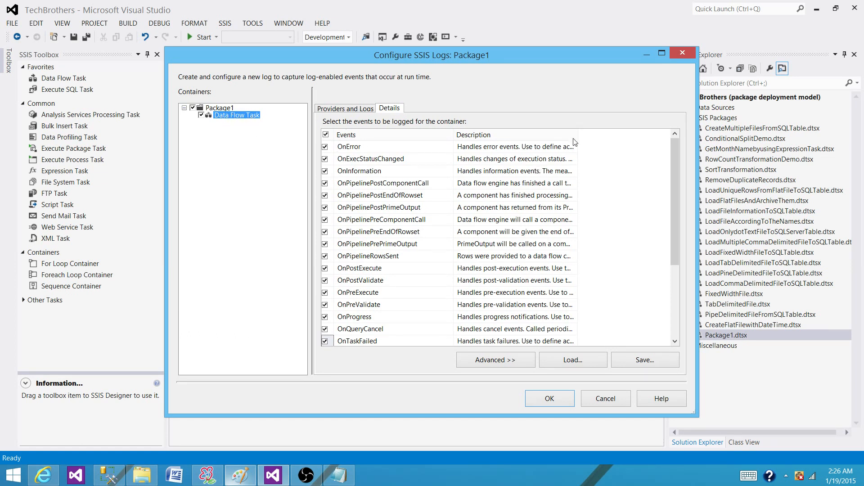
click(325, 135)
click(325, 147)
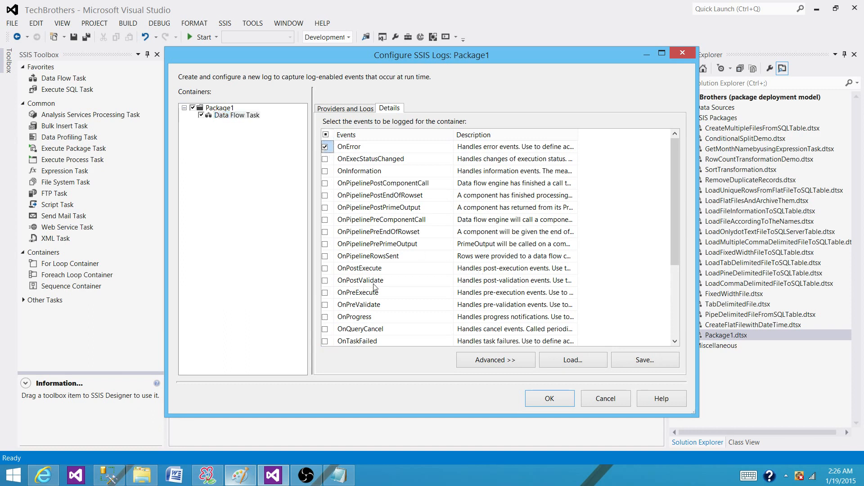
click(325, 268)
click(325, 281)
click(325, 292)
click(325, 305)
scroll(327, 312, down, 3)
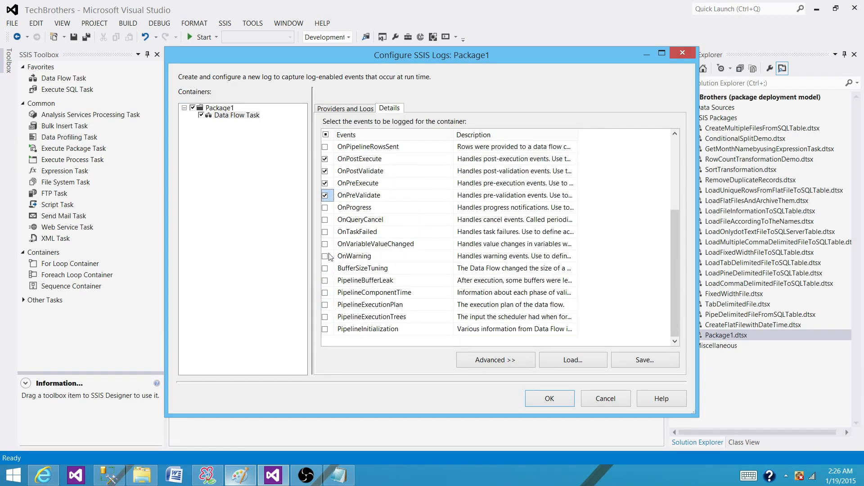
click(326, 232)
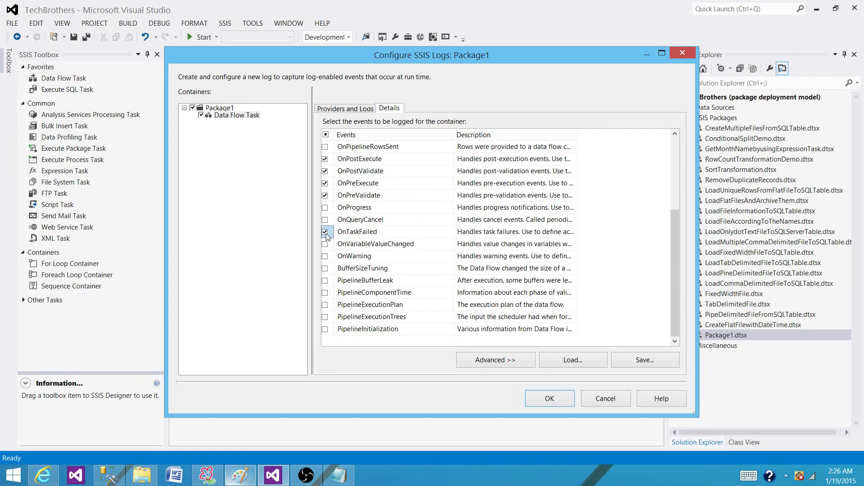
click(325, 256)
scroll(374, 235, up, 3)
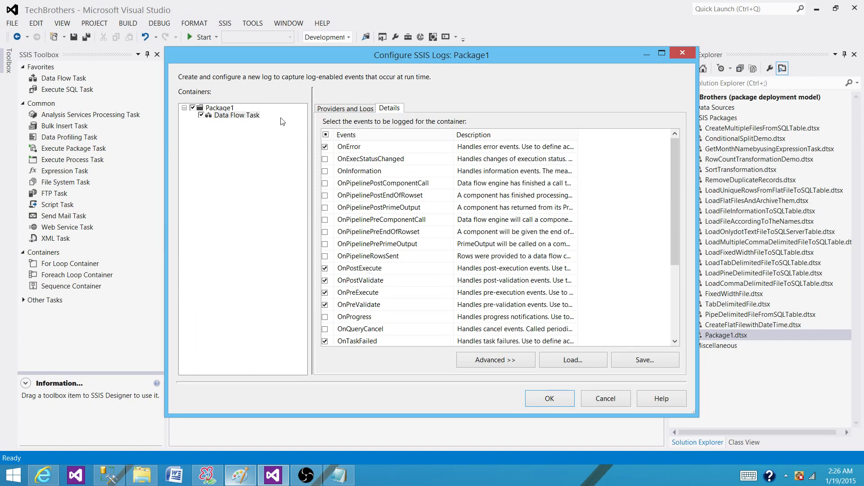
Step: Add the SSIS log provider for Windows Event Log to Package1 and enable it for the package
click(224, 109)
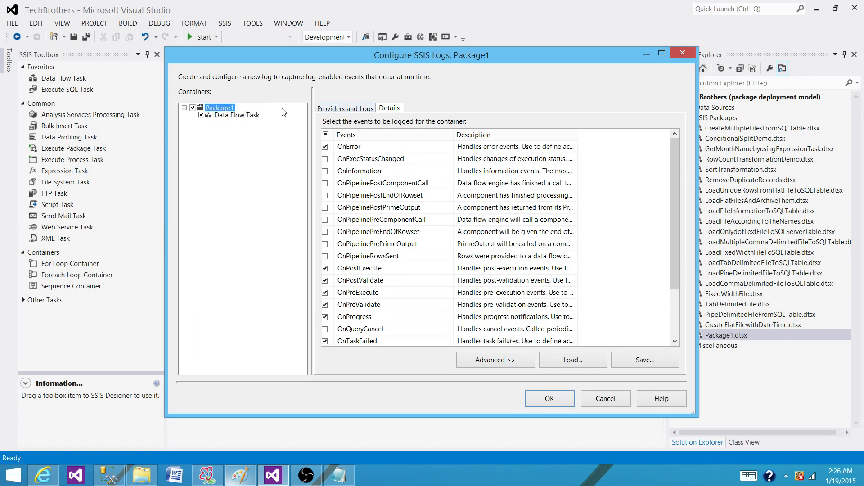
click(343, 110)
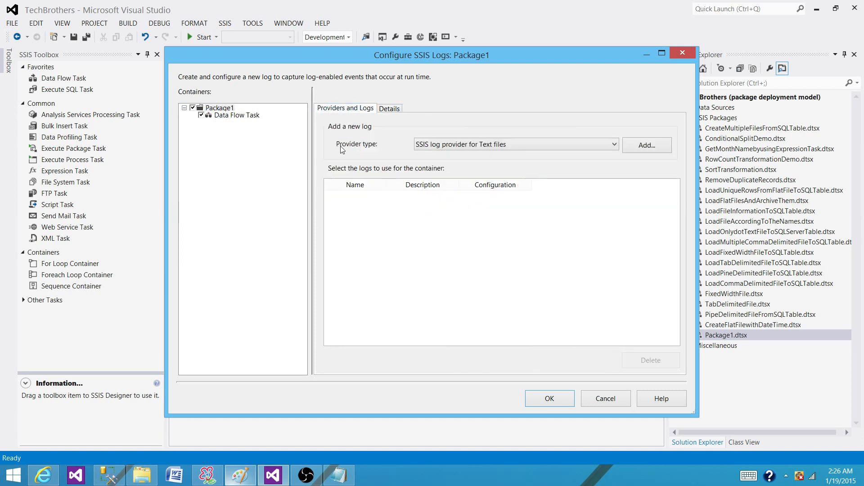
click(441, 145)
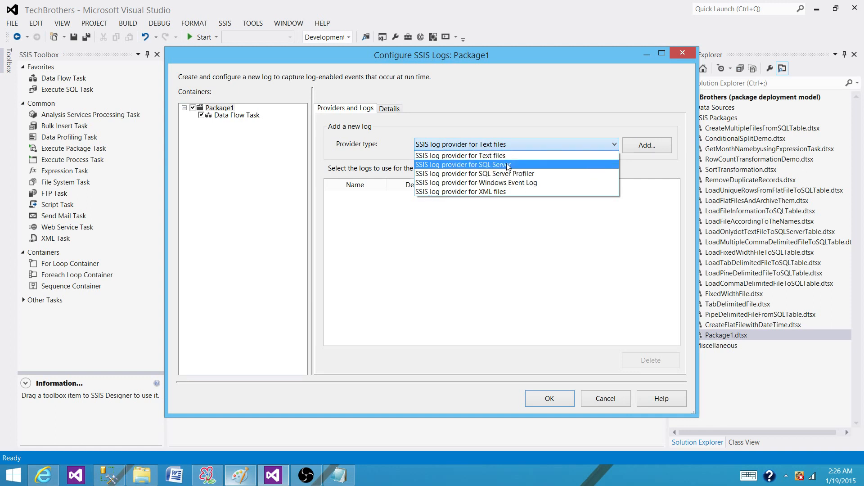
click(524, 184)
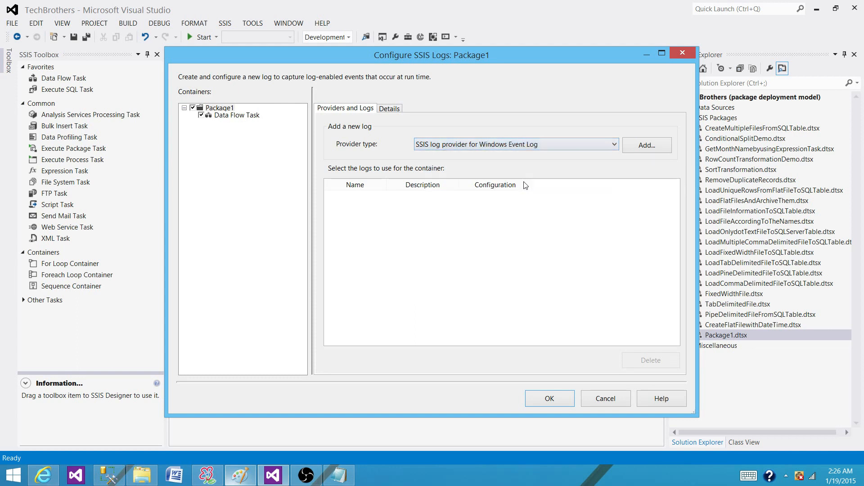
click(638, 147)
click(356, 197)
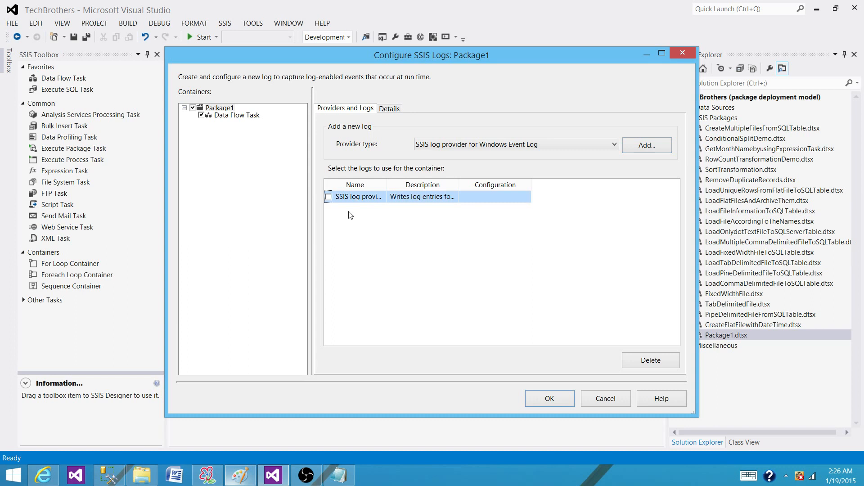
click(328, 197)
click(513, 198)
click(387, 110)
click(357, 110)
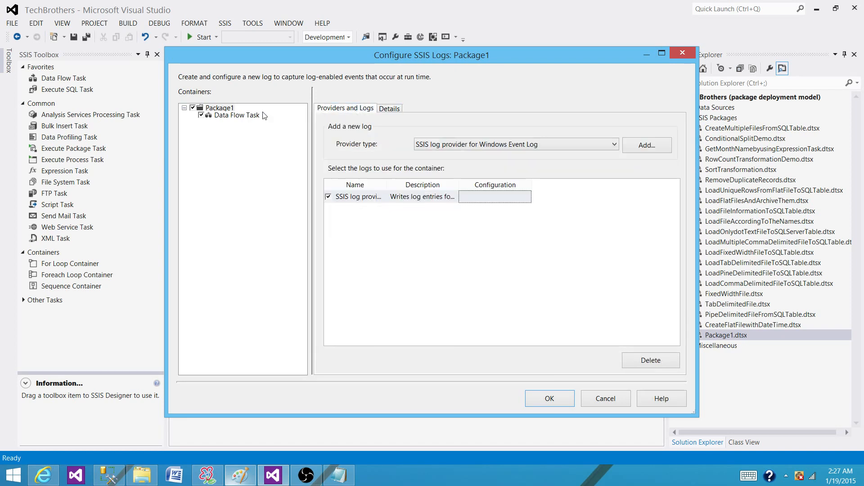
Step: Enable the Windows Event Log provider for the Data Flow Task, check its selected events and accept the logging configuration
click(243, 116)
click(335, 153)
click(334, 152)
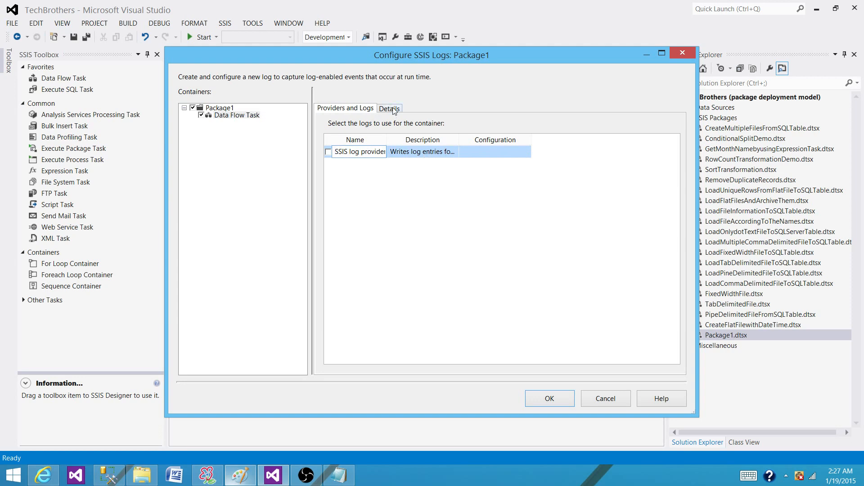
click(330, 153)
click(387, 108)
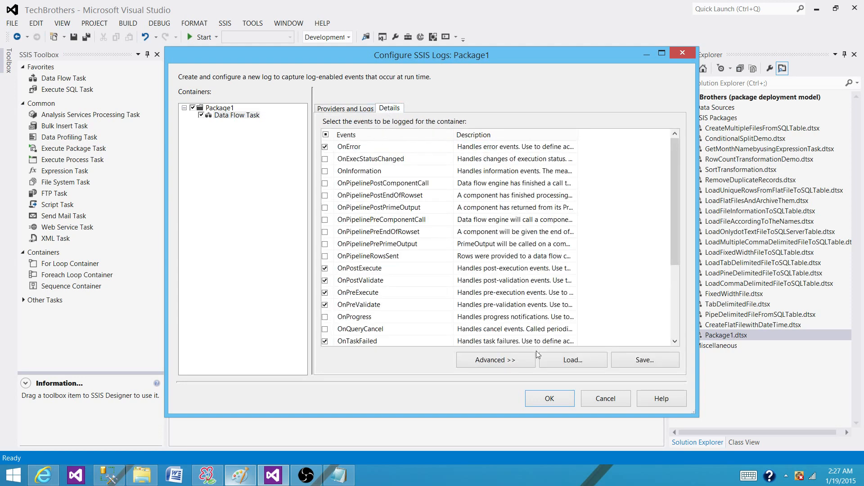
click(536, 399)
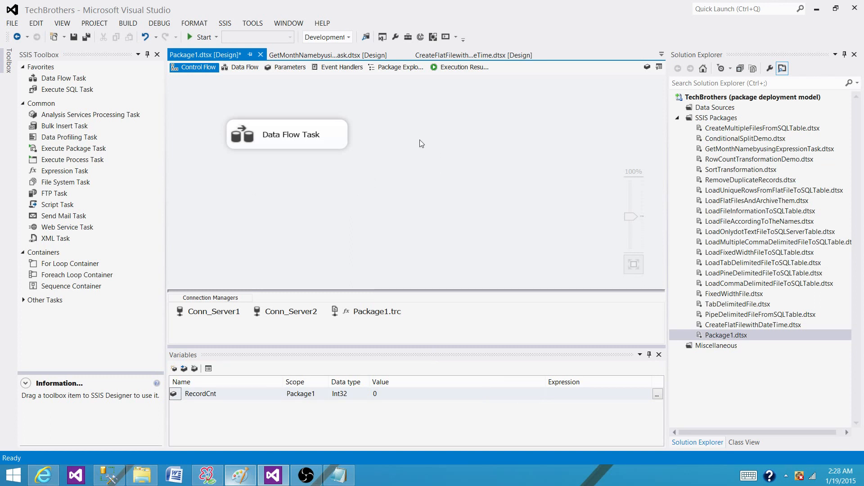
Step: Run Package1, dismiss the Merge output data viewer and stop debugging
click(205, 37)
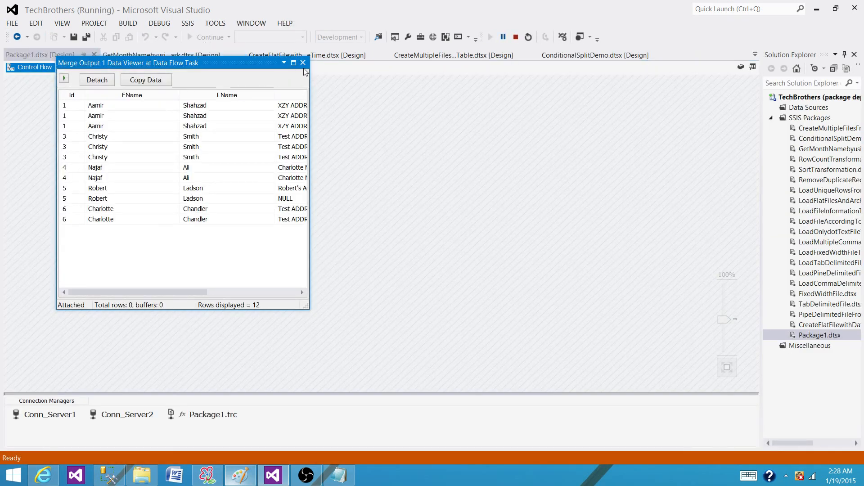
click(303, 63)
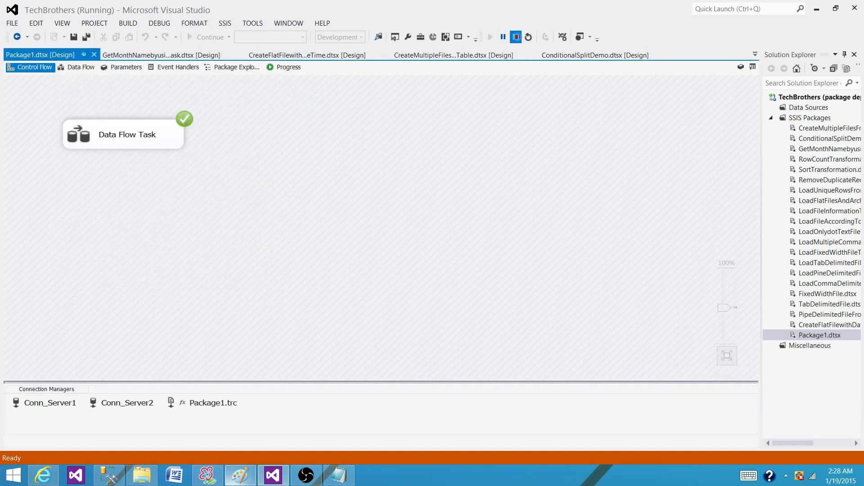
click(516, 37)
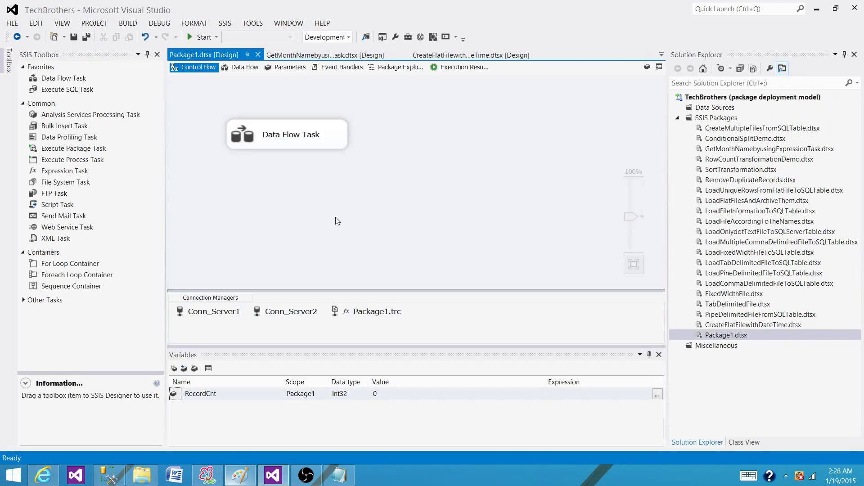
Step: Search Windows for "event view", open the Event Viewer and expand Windows Logs
click(13, 474)
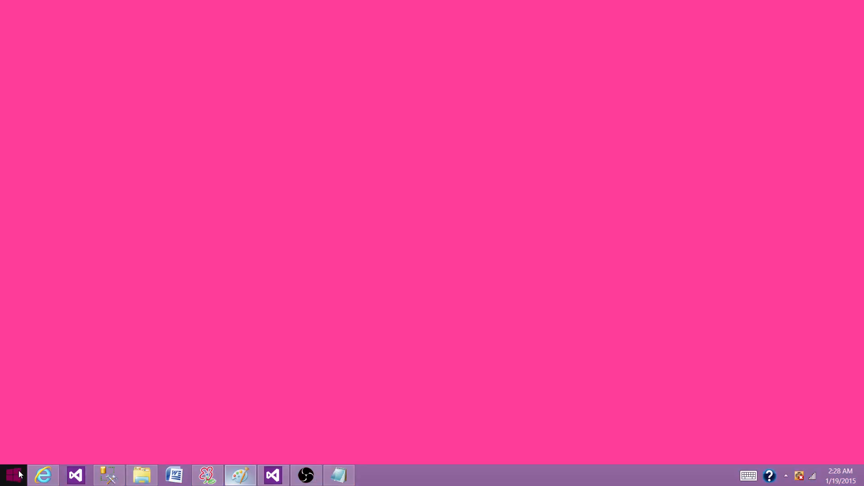
click(13, 475)
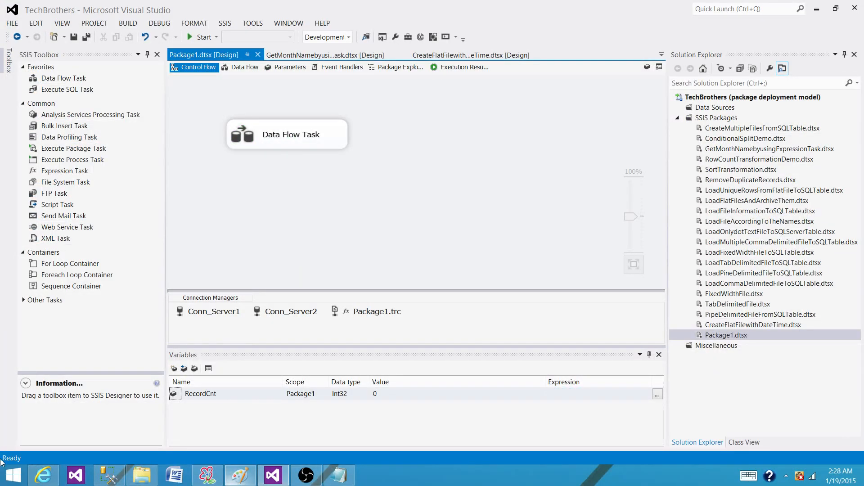
right_click(18, 477)
click(63, 434)
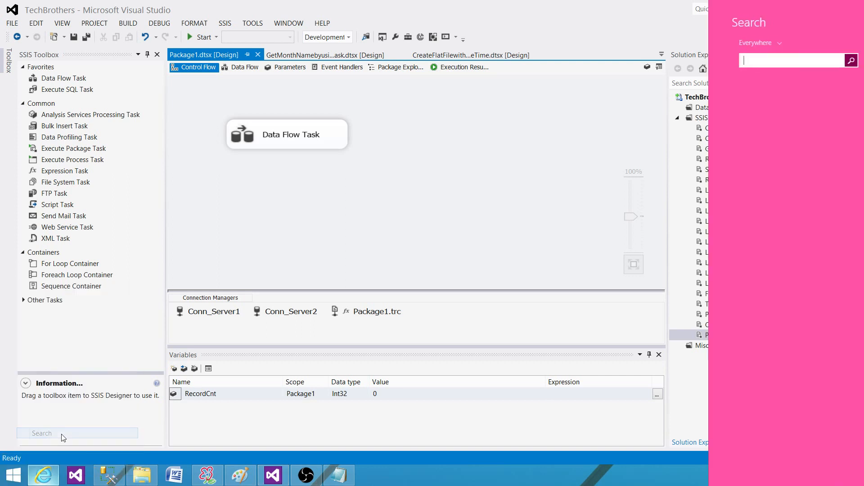
text(event view)
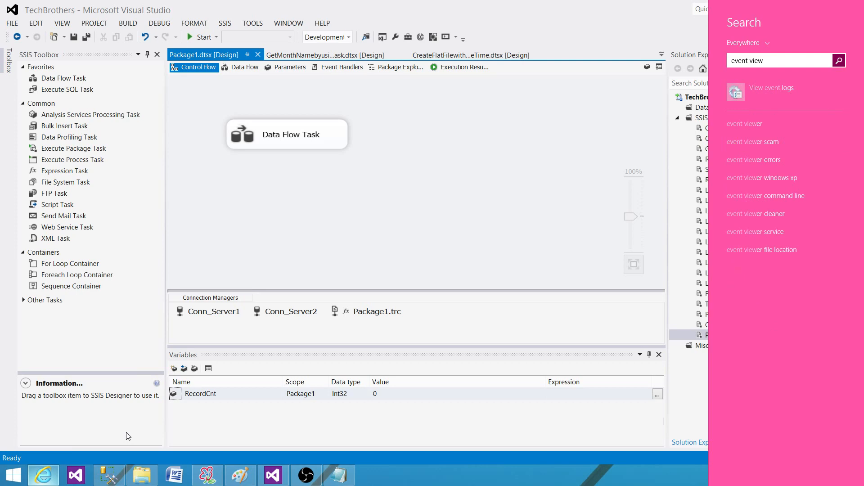
click(779, 90)
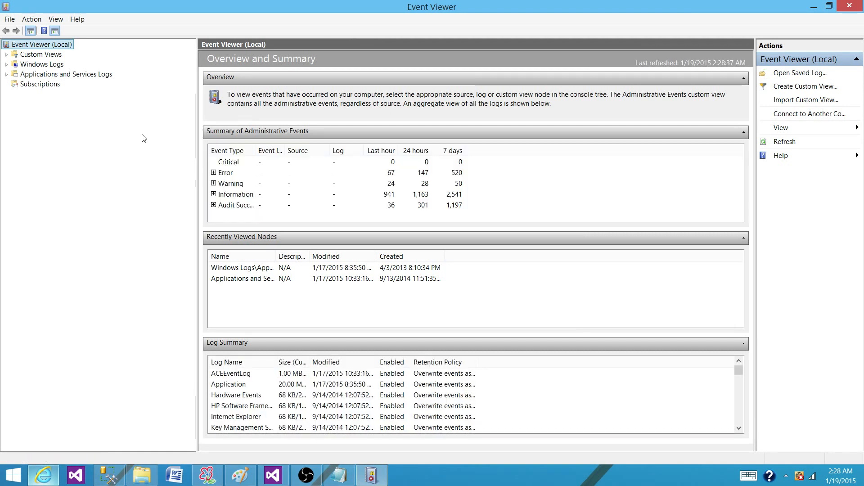
double_click(40, 66)
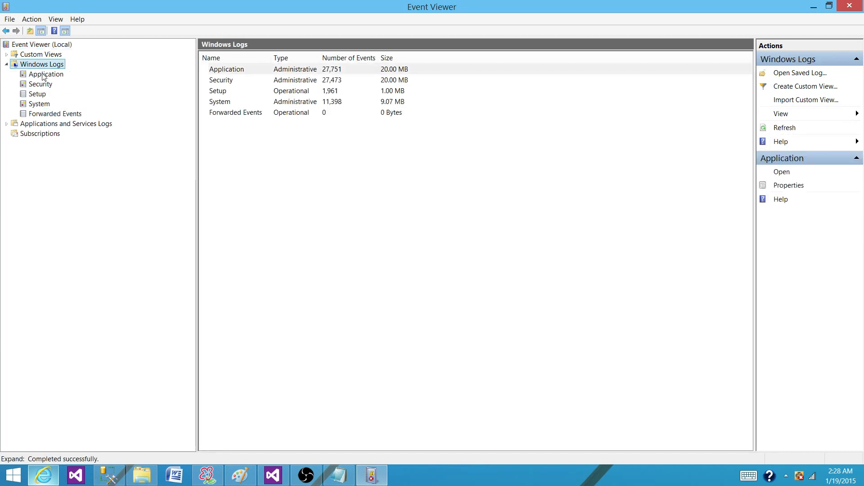
Step: Open the Application log, enlarge its event list and review the newest SQLISPackage110 error and information entries
click(46, 74)
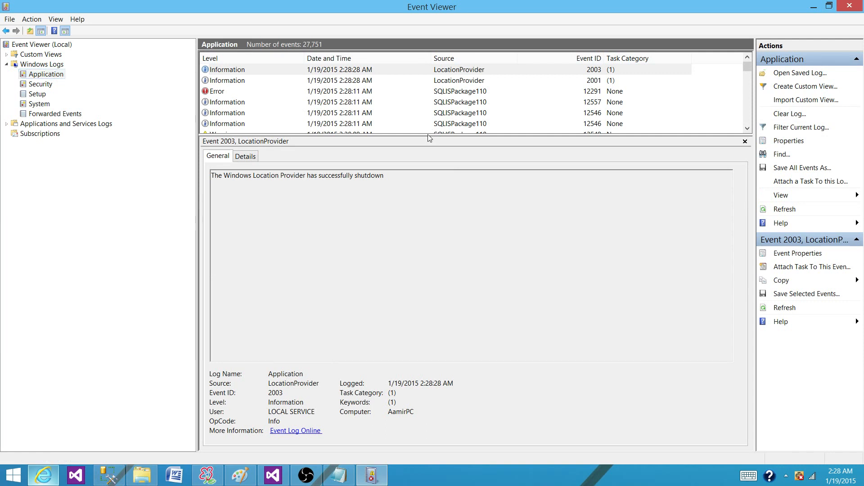
drag(429, 138, 432, 235)
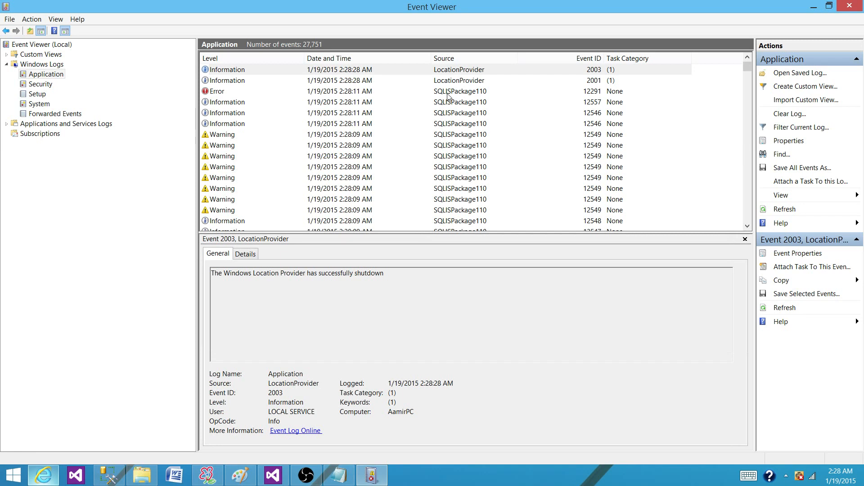
click(484, 92)
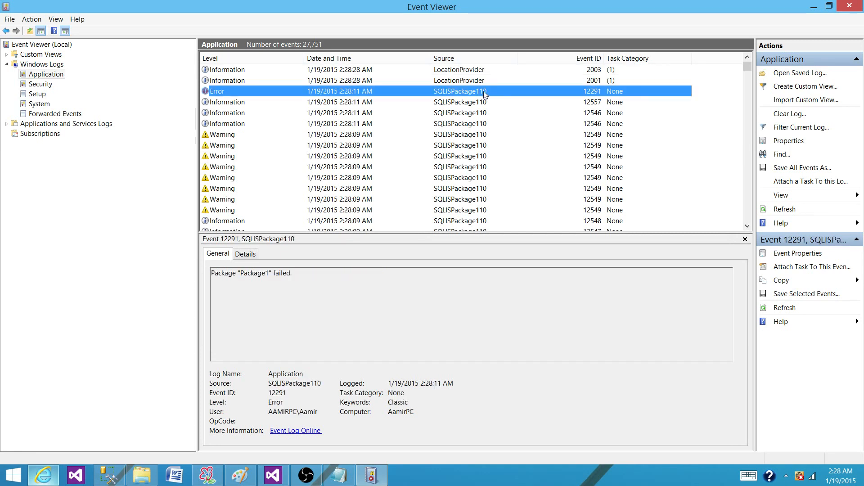
click(470, 103)
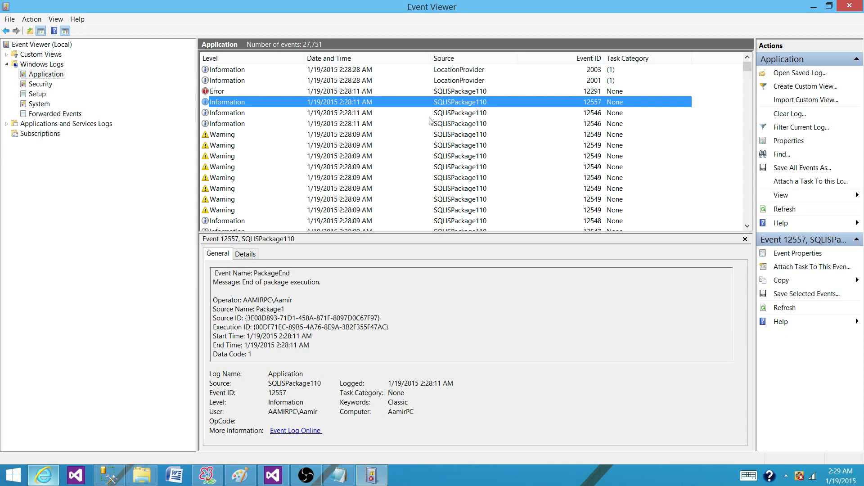
click(456, 115)
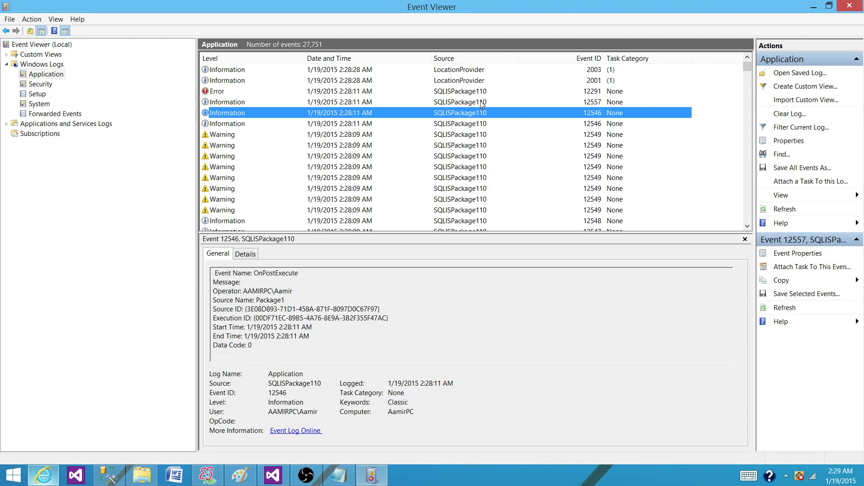
click(471, 103)
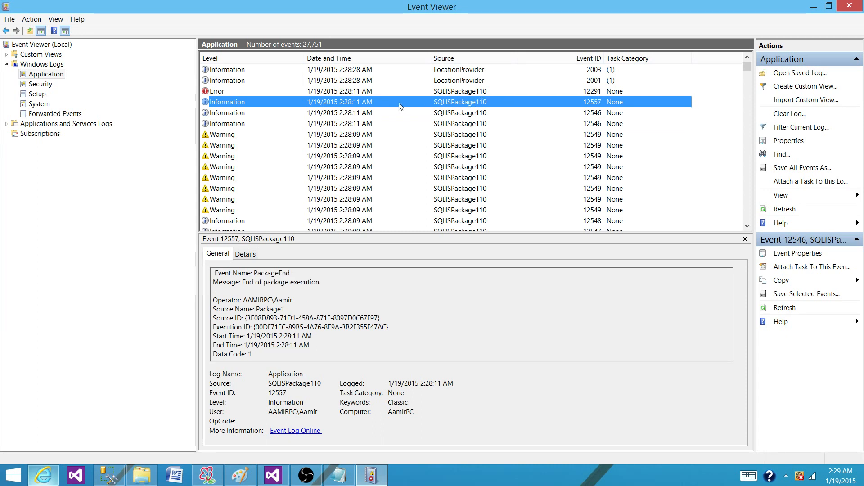
click(468, 92)
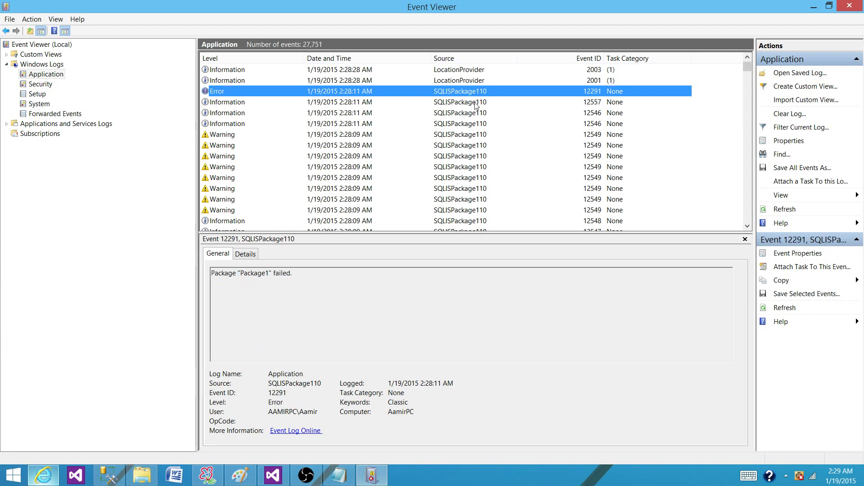
click(478, 103)
click(473, 114)
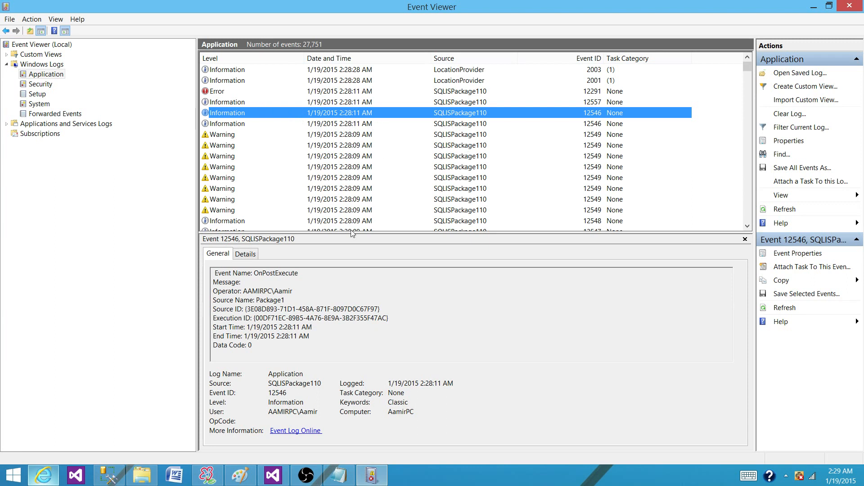
Step: Examine the event name, operator, source, execution and time fields in the message of the selected 12546 event
click(316, 309)
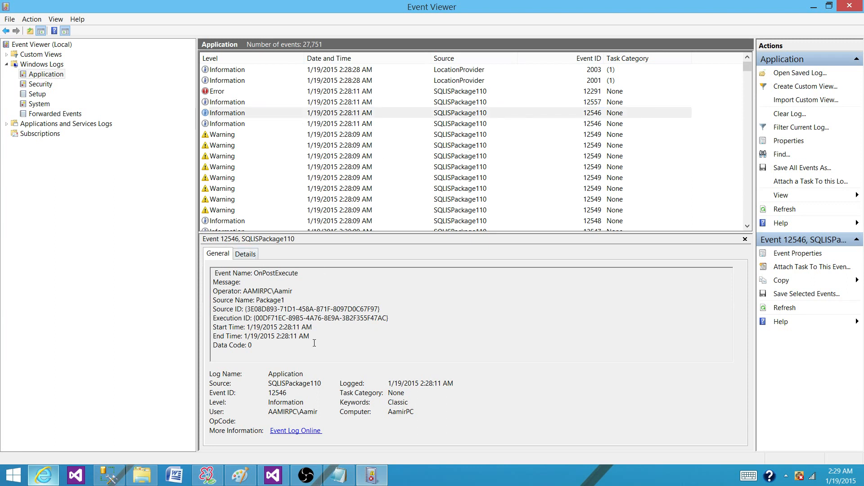
drag(215, 273, 232, 296)
click(247, 285)
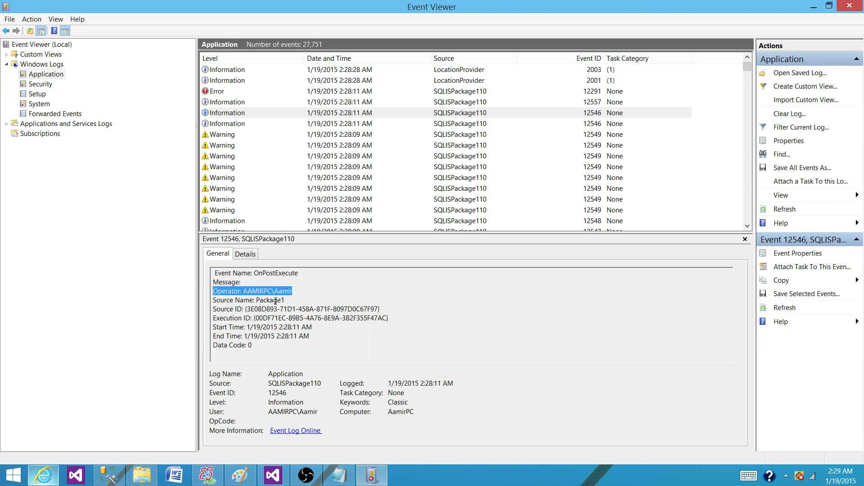
drag(286, 300, 212, 346)
click(262, 309)
click(247, 336)
click(296, 341)
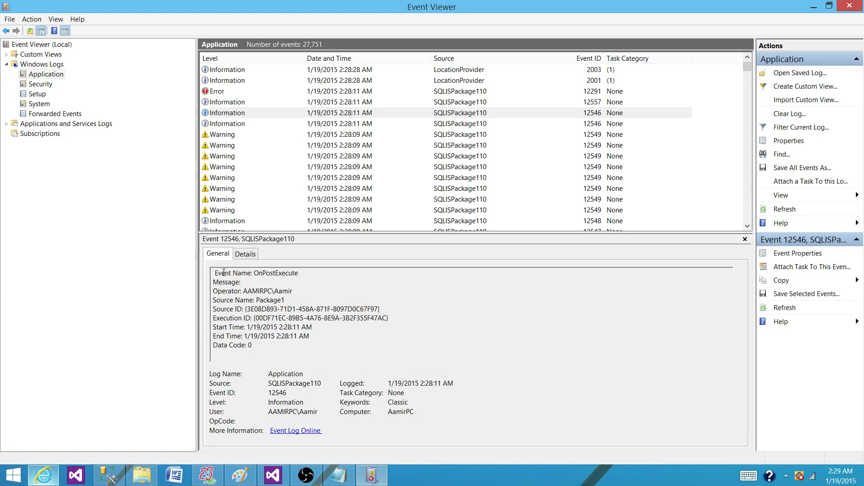
drag(215, 273, 254, 347)
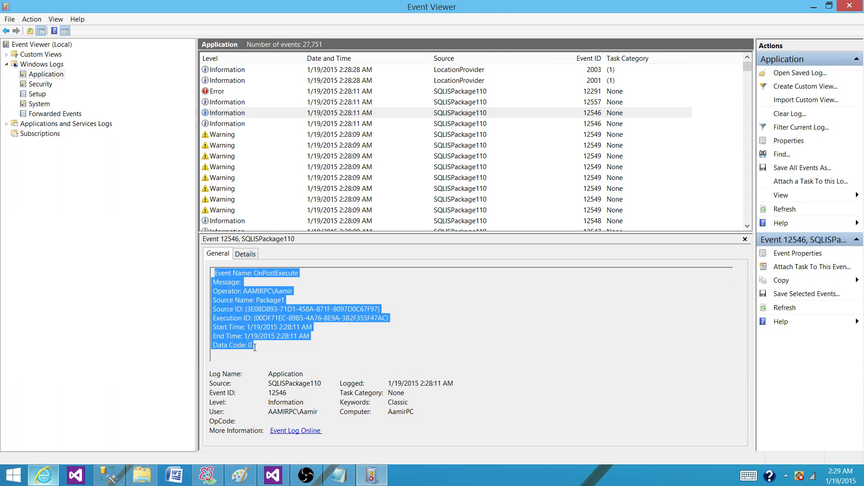
click(263, 345)
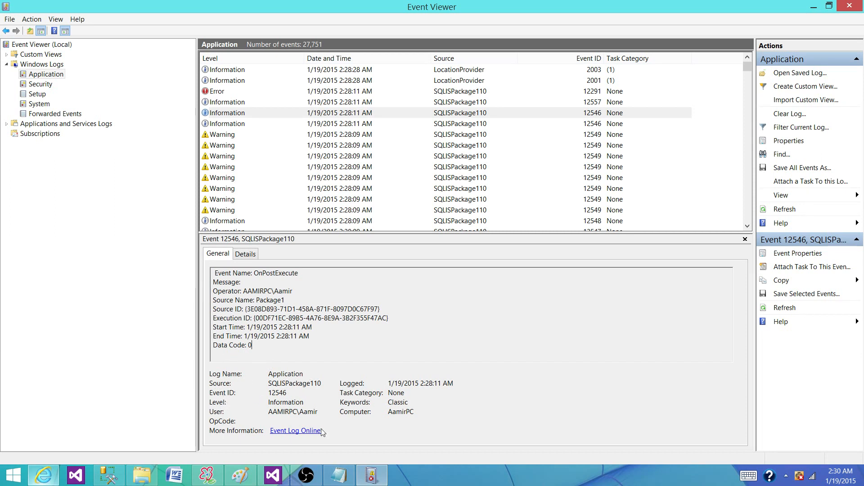
Step: Examine the details of error event 12291 in both the friendly and XML views, including its expanded System data
click(259, 92)
click(250, 254)
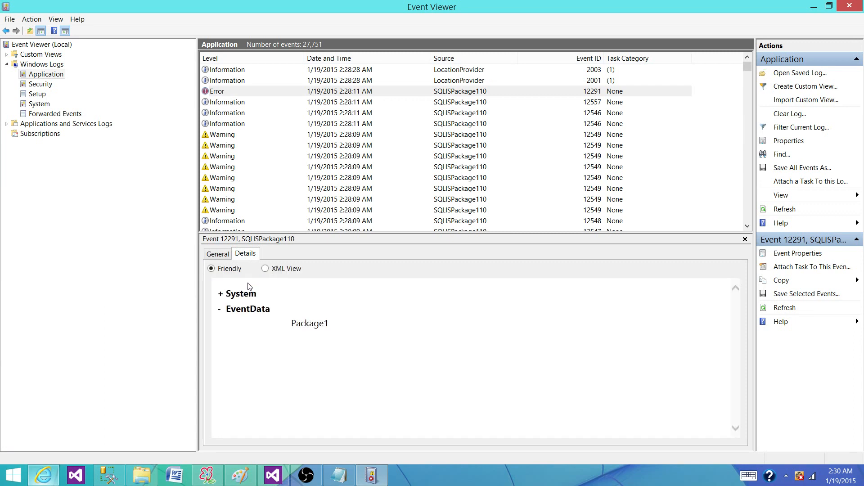
click(221, 294)
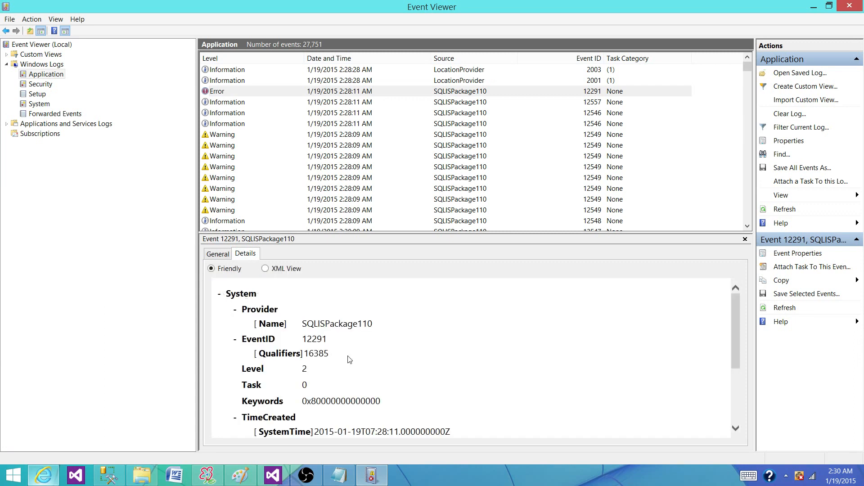
scroll(433, 363, down, 2)
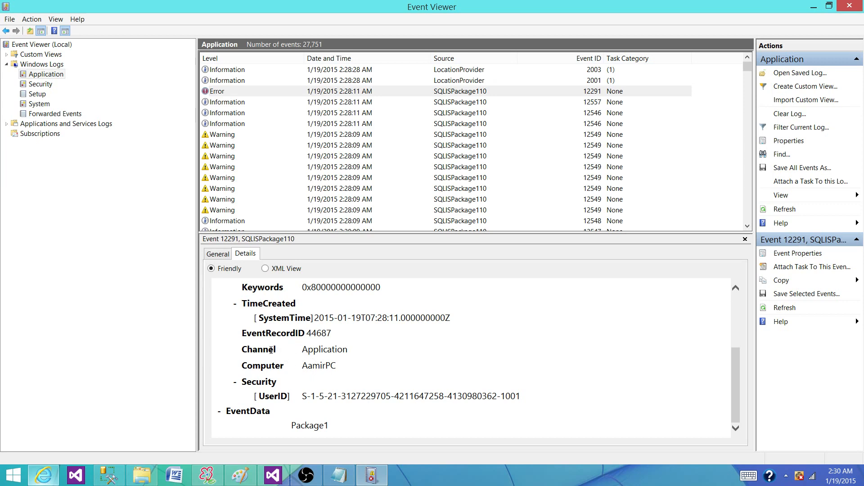
scroll(332, 342, up, 1)
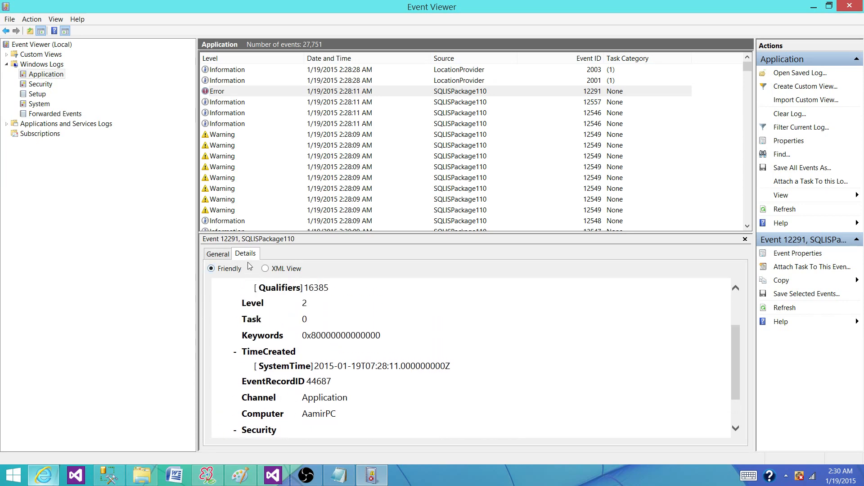
click(265, 269)
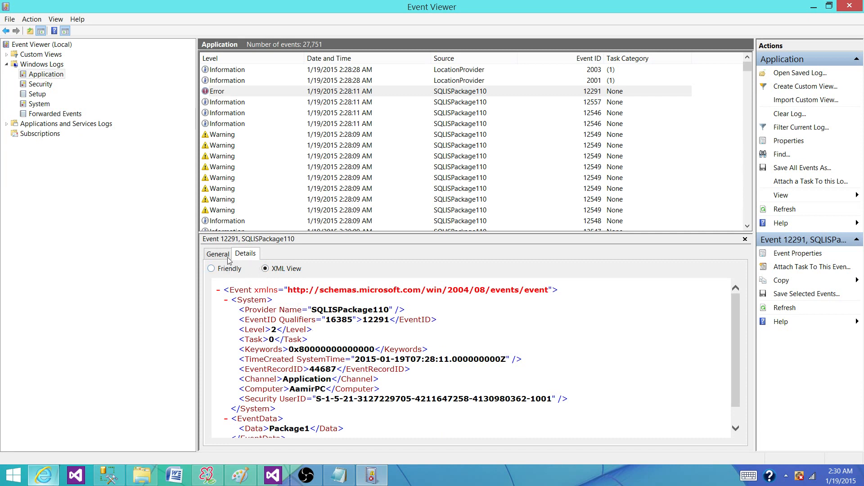
click(211, 268)
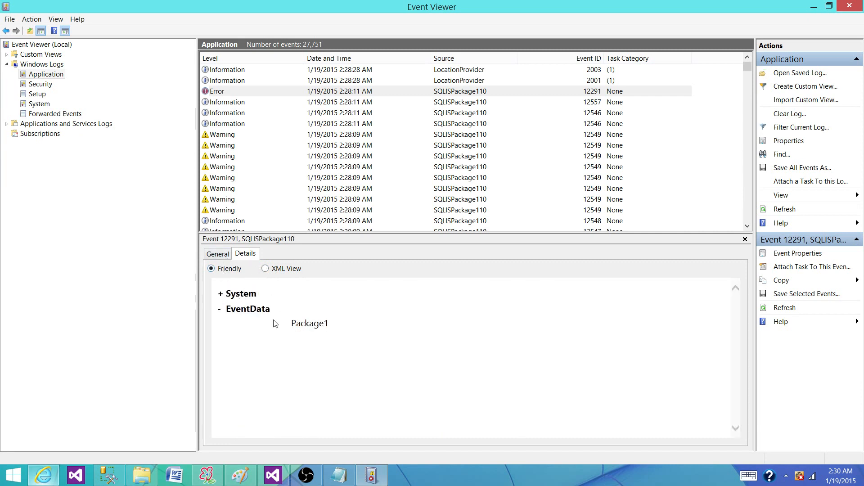
click(221, 293)
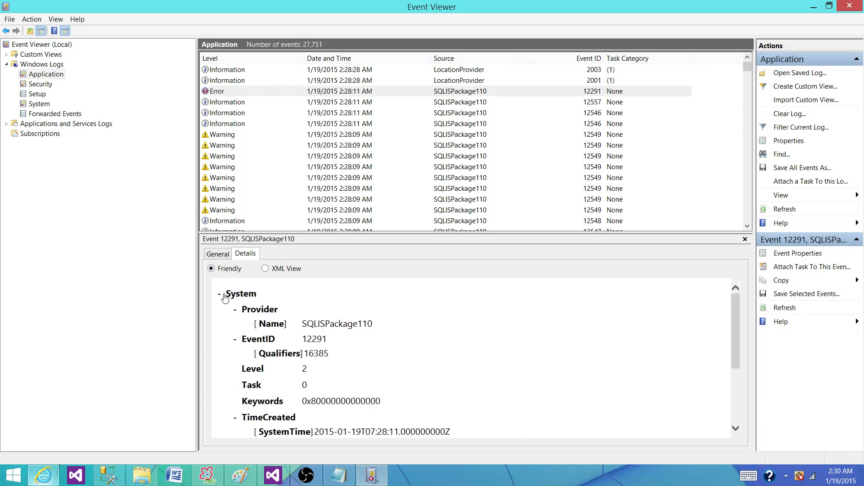
scroll(411, 356, down, 2)
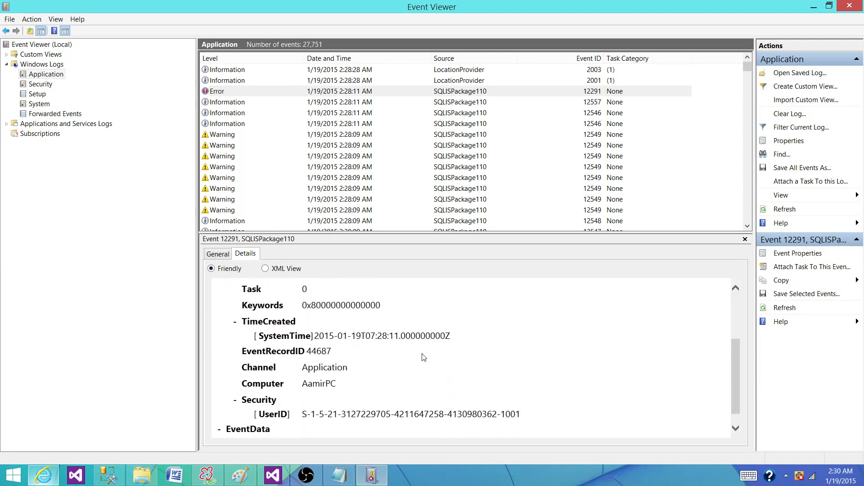
scroll(424, 357, down, 1)
scroll(424, 358, up, 3)
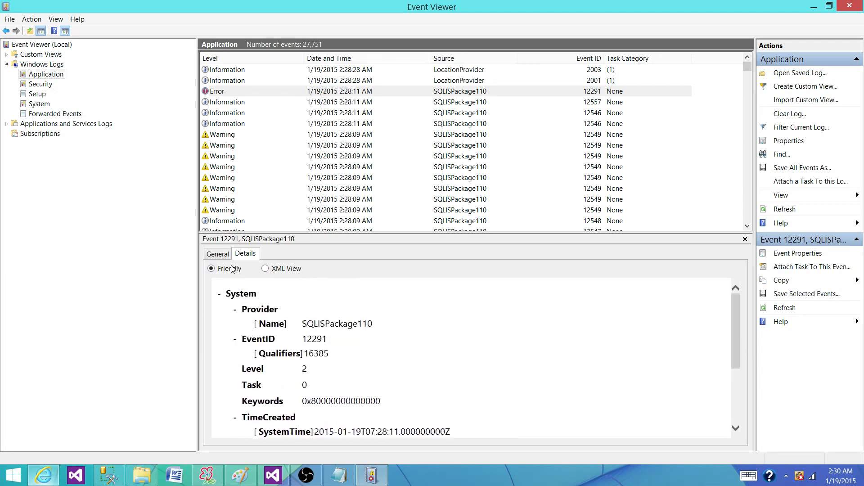
Step: Review the general descriptions of the newest 12549 warning and the three 12550 errors logged at 2:28:06 AM
click(218, 253)
click(464, 135)
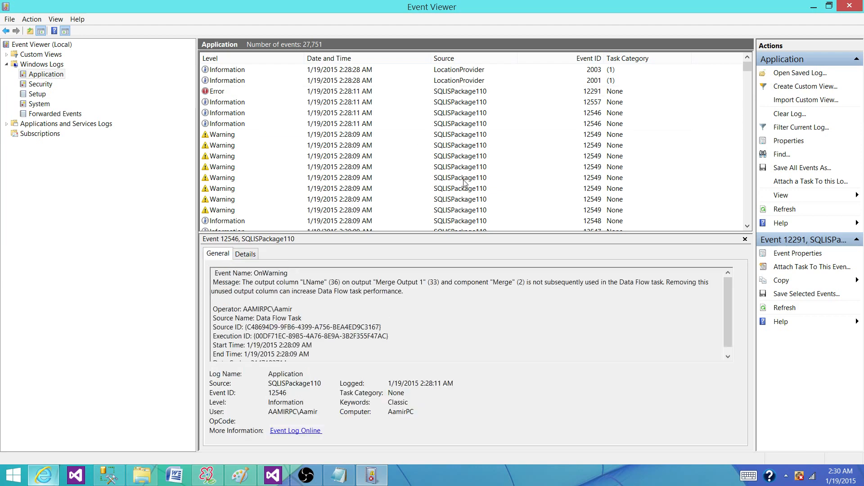
scroll(458, 209, down, 6)
scroll(459, 210, down, 2)
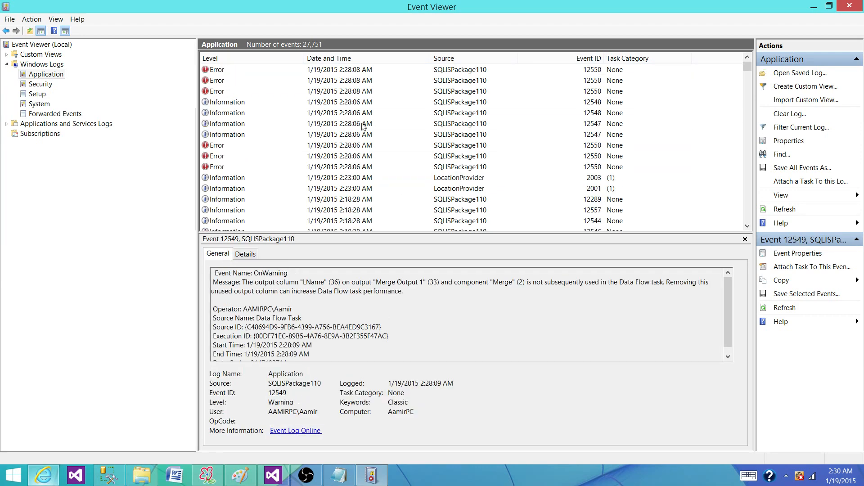
click(251, 145)
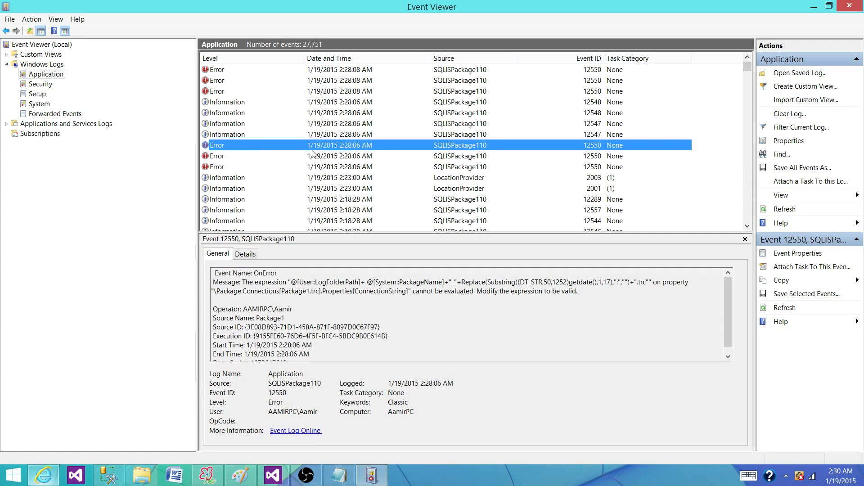
click(234, 157)
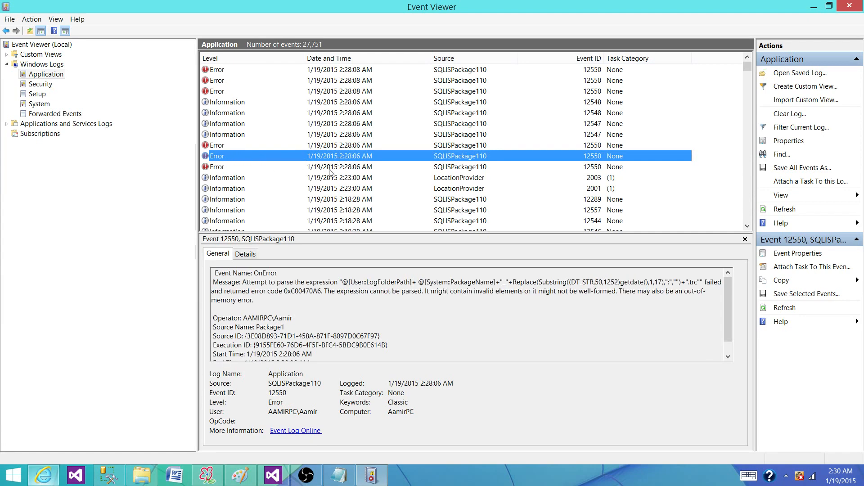
click(330, 167)
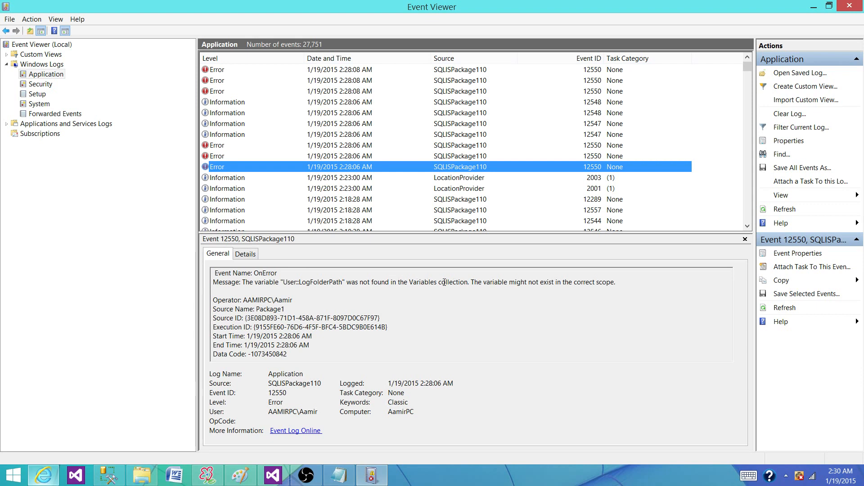
Step: Read the message of the oldest 2:28:06 AM error, highlighting its text and the User::LogFolderPath variable name
drag(407, 281, 495, 282)
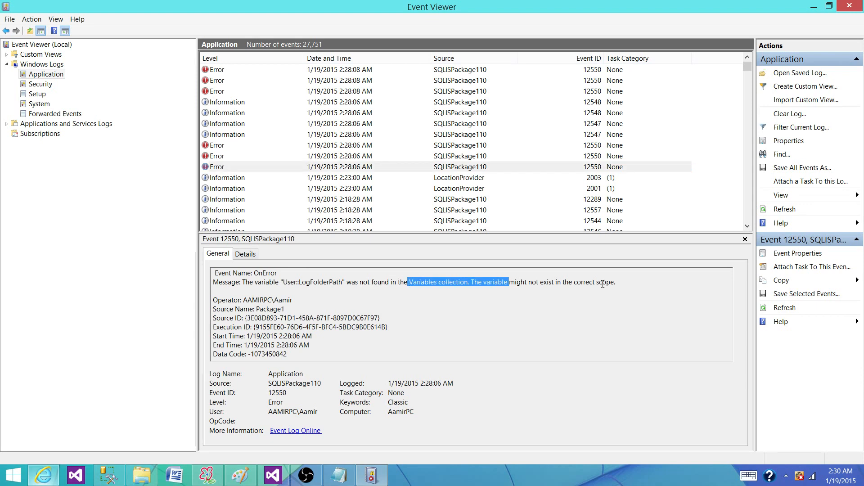
drag(615, 283, 212, 282)
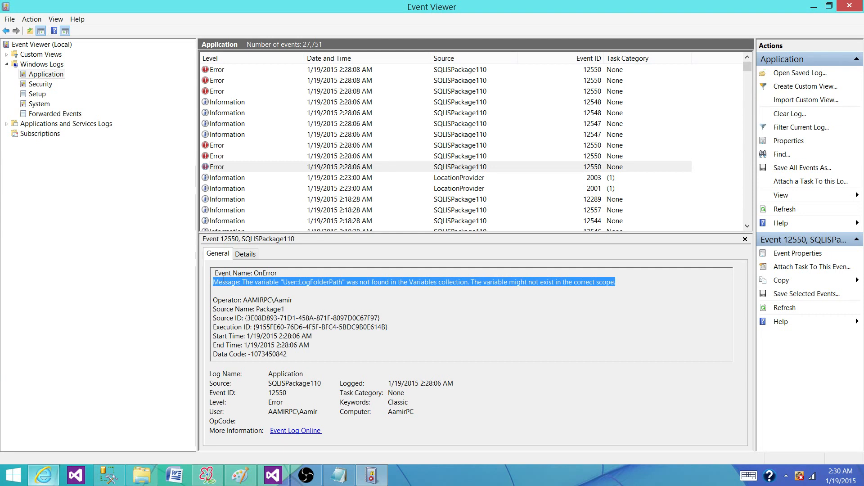
click(301, 282)
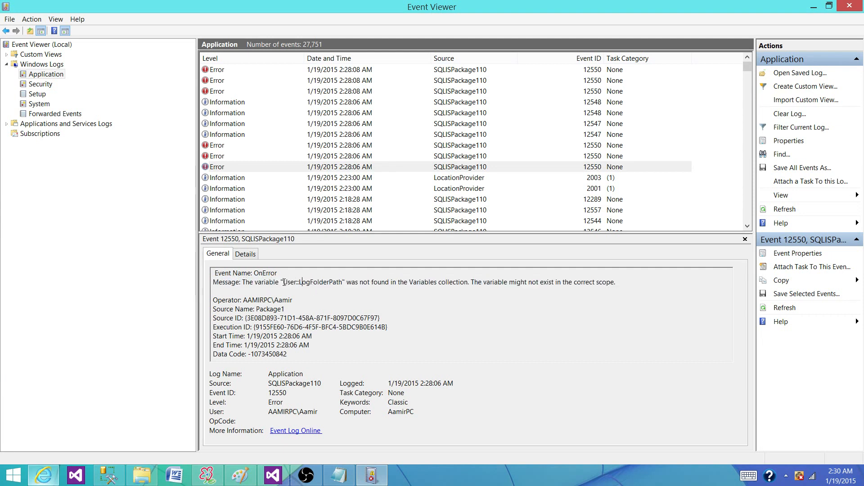
drag(283, 282, 355, 281)
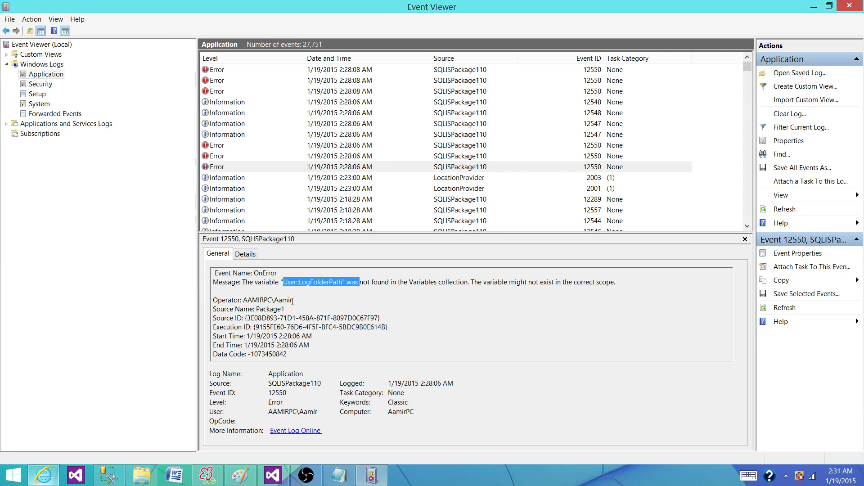
click(315, 336)
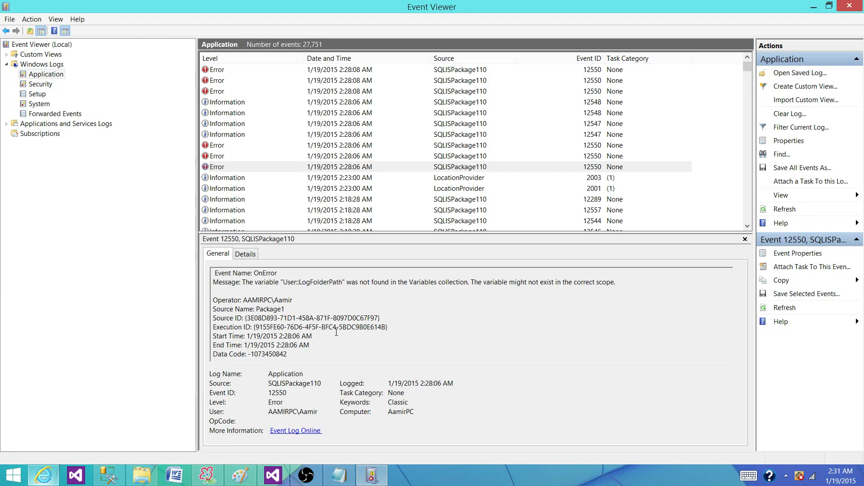
Step: Examine the same error's EventData in the friendly details view, highlighting the variable message
click(245, 257)
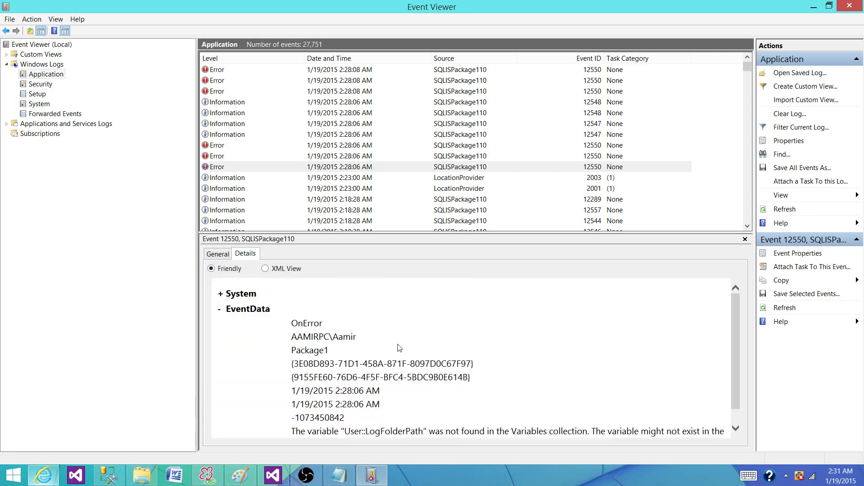
scroll(435, 345, down, 1)
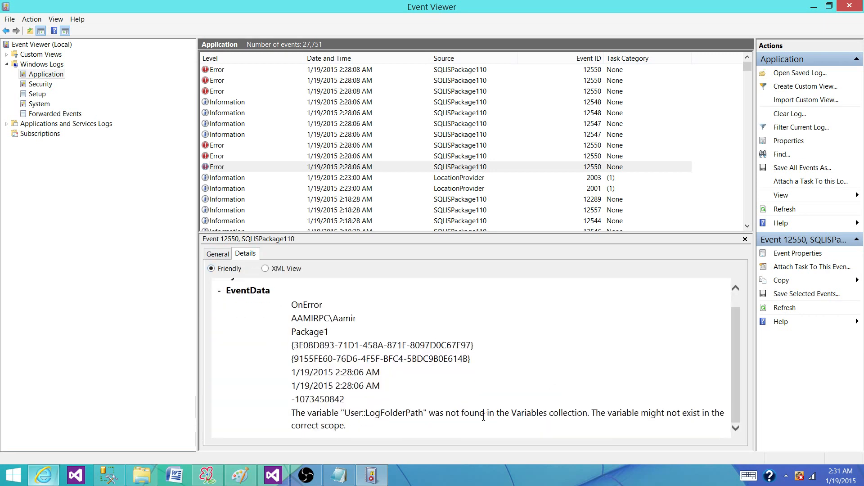
drag(336, 415, 682, 415)
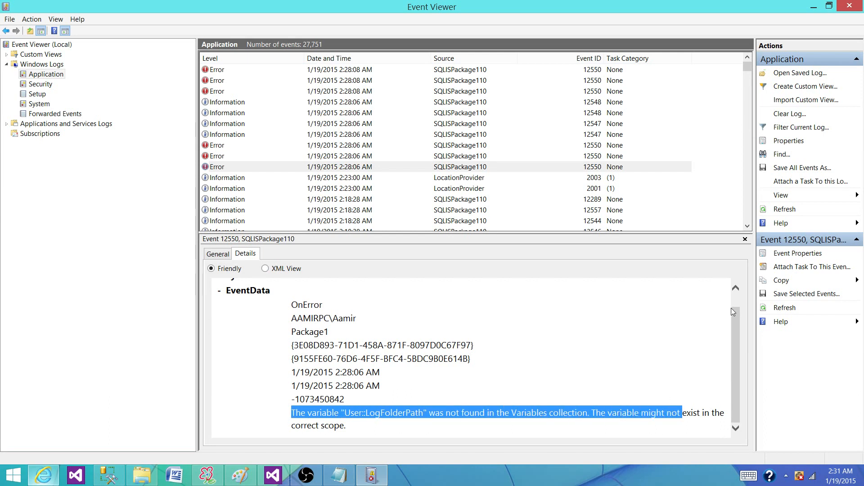
scroll(731, 308, up, 2)
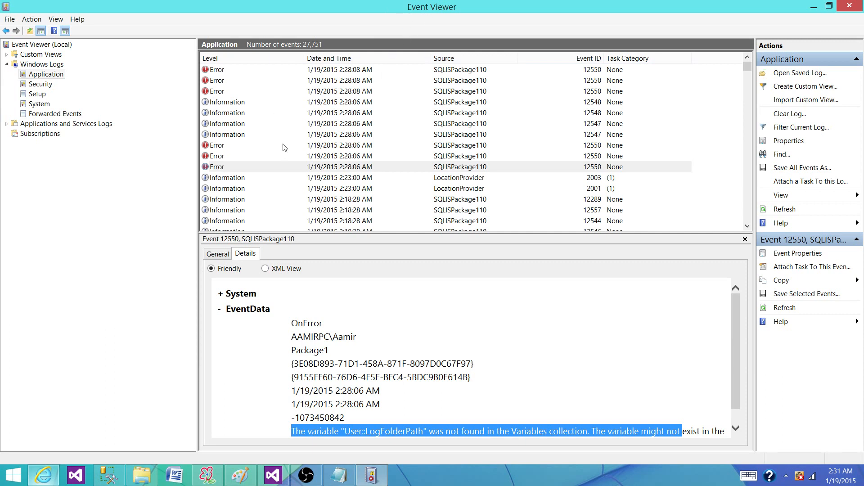
Step: Browse down to the older 12544 entries logged at 2:18:26 AM and review the details of several of them
click(356, 189)
scroll(384, 180, down, 5)
scroll(386, 180, down, 5)
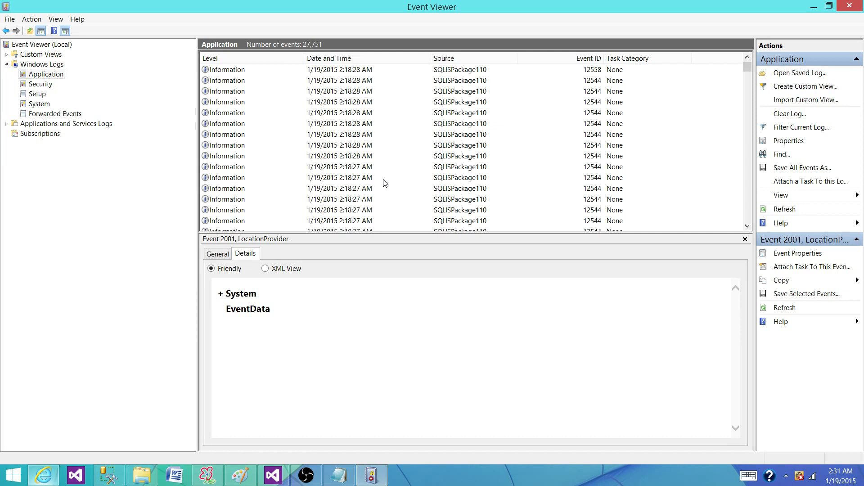
scroll(385, 183, down, 5)
click(231, 157)
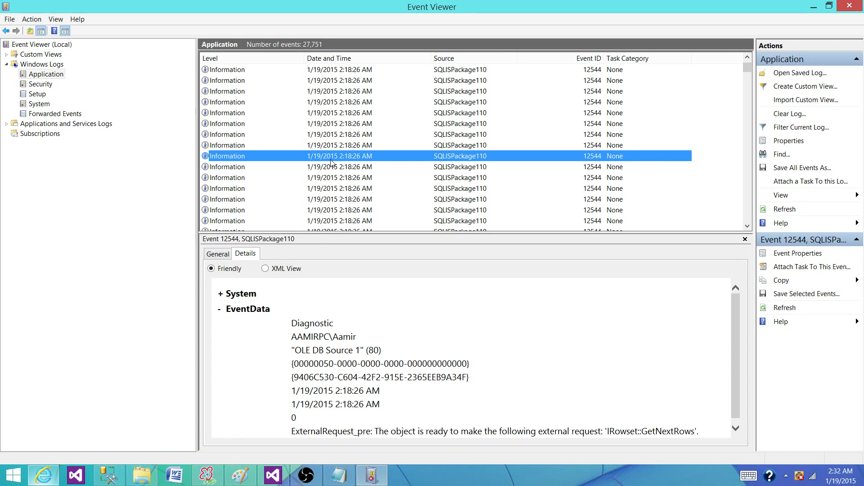
click(348, 167)
click(341, 179)
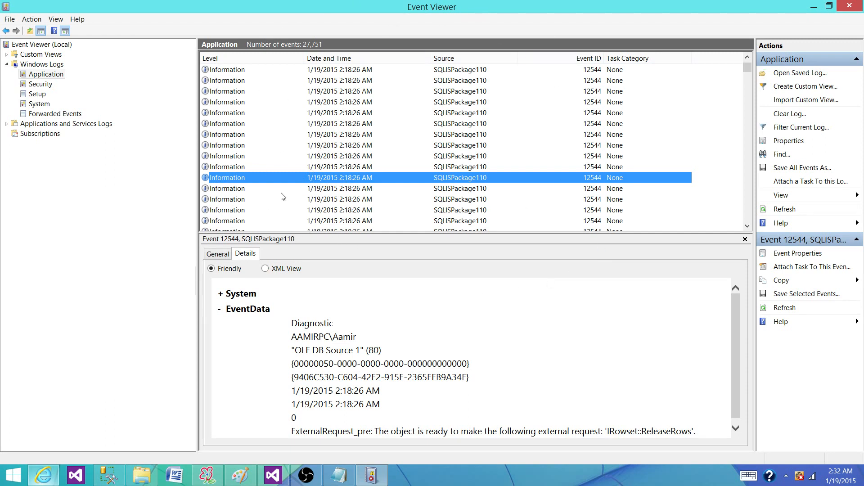
click(347, 188)
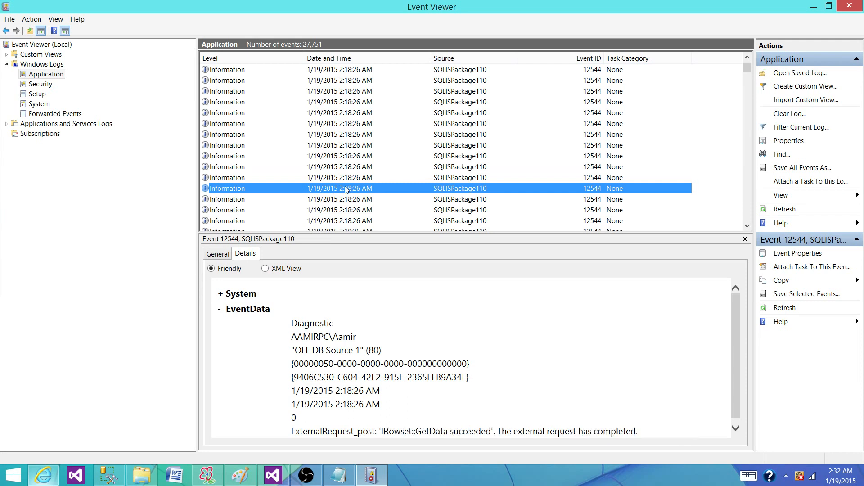